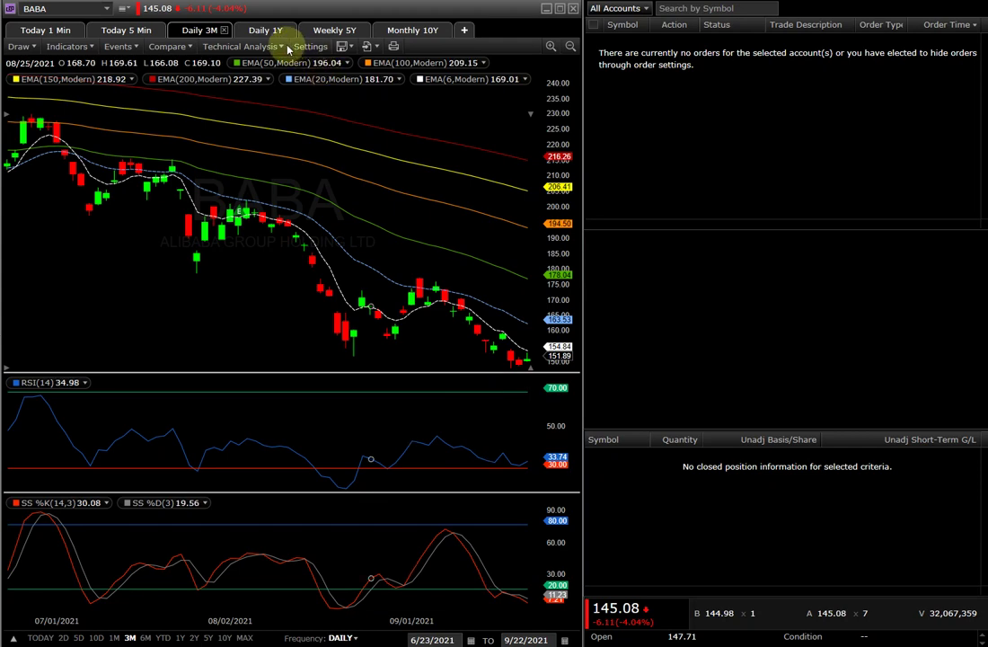
Review BABA's price trend across the daily one-year, weekly, daily three-month and 5-minute charts, ending on the weekly chart.
left_click(263, 33)
left_click(330, 32)
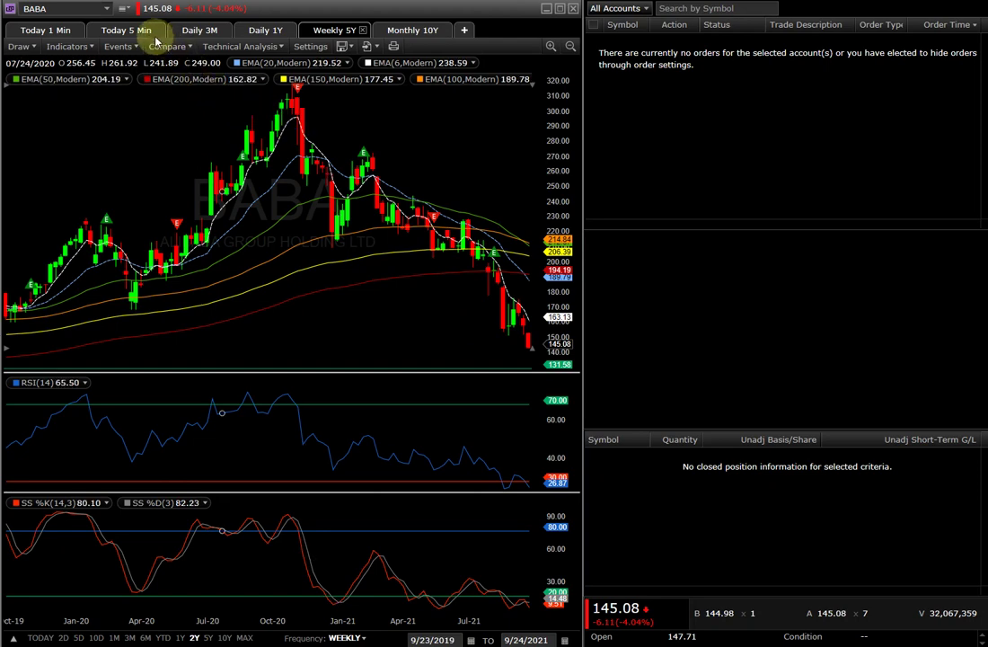
left_click(182, 34)
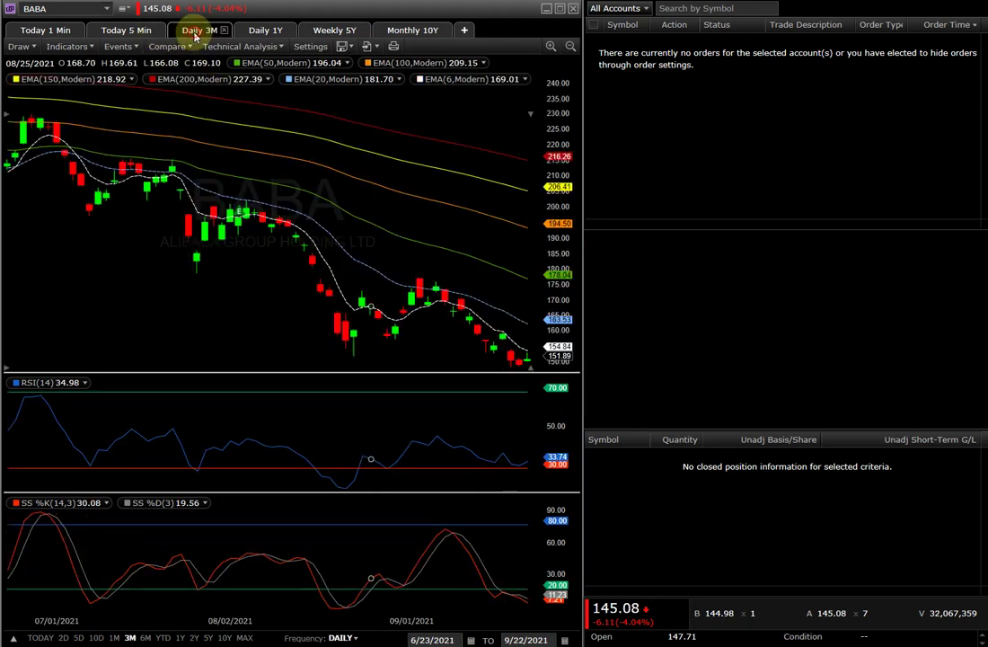
left_click(136, 36)
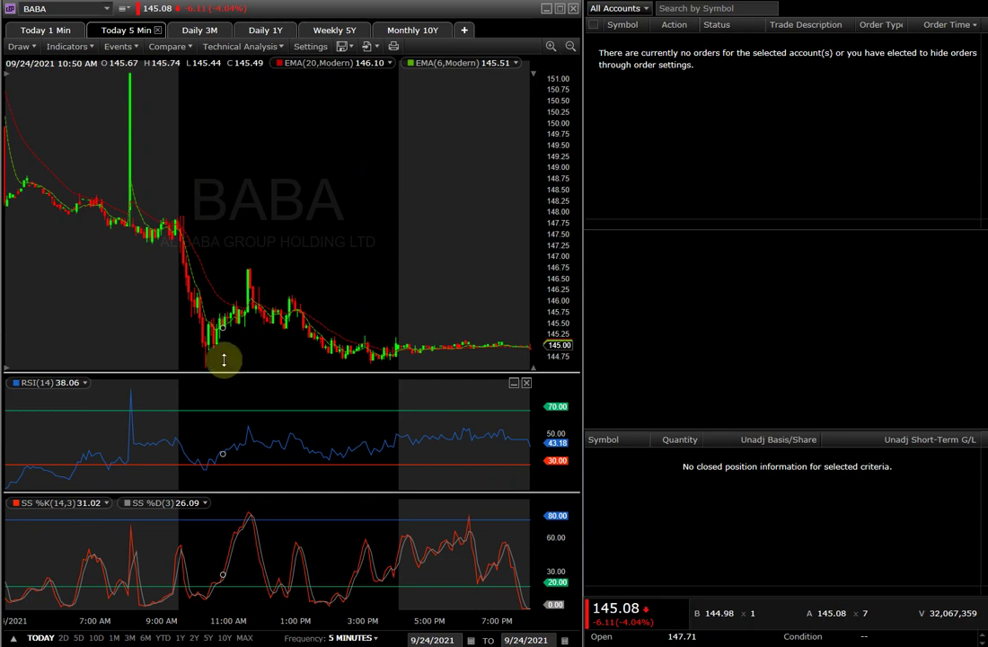
left_click(321, 34)
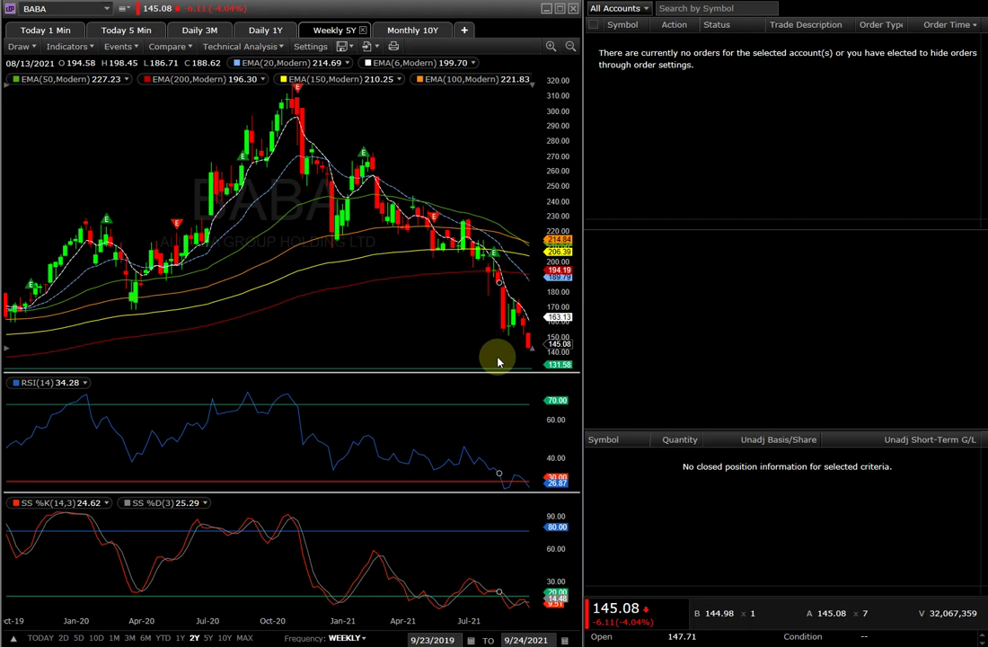
Draw a horizontal support line on BABA's monthly 10-year chart and lower it to about 90.
left_click(411, 30)
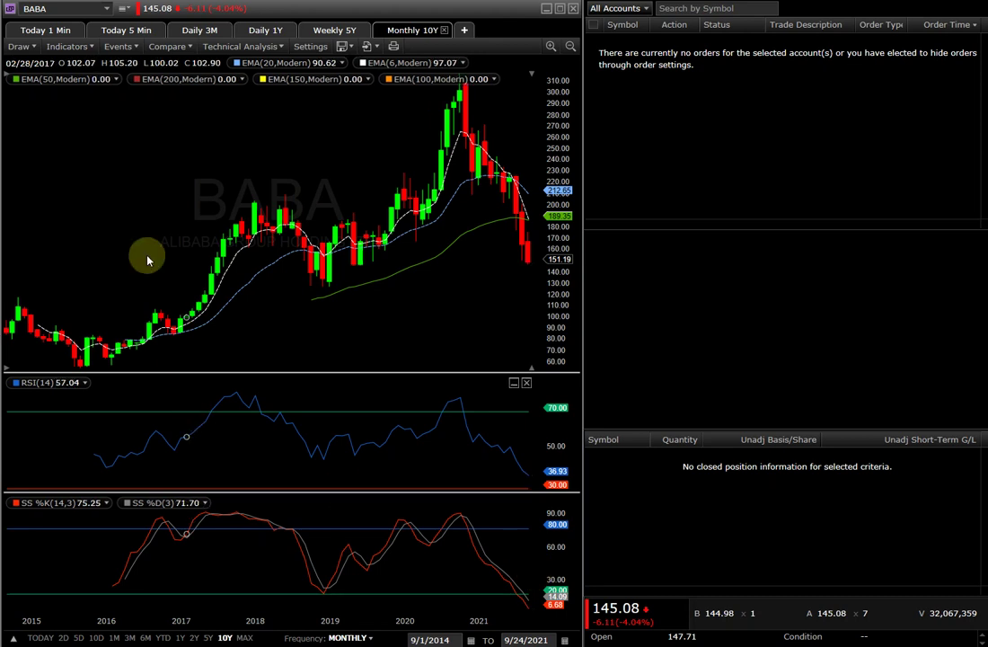
left_click(21, 46)
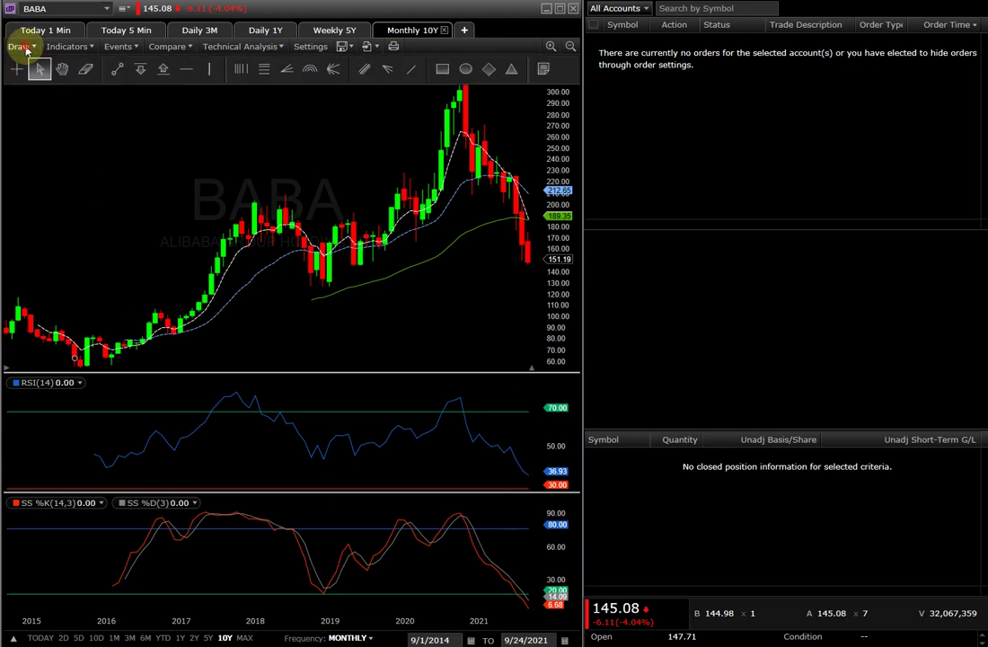
left_click(186, 70)
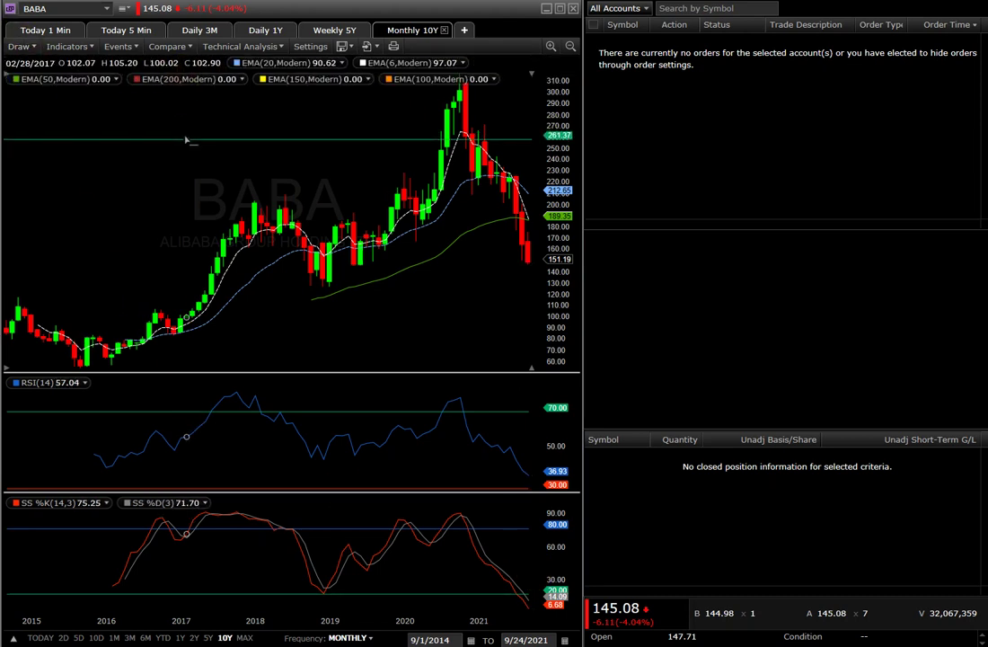
left_click_drag(186, 139, 203, 287)
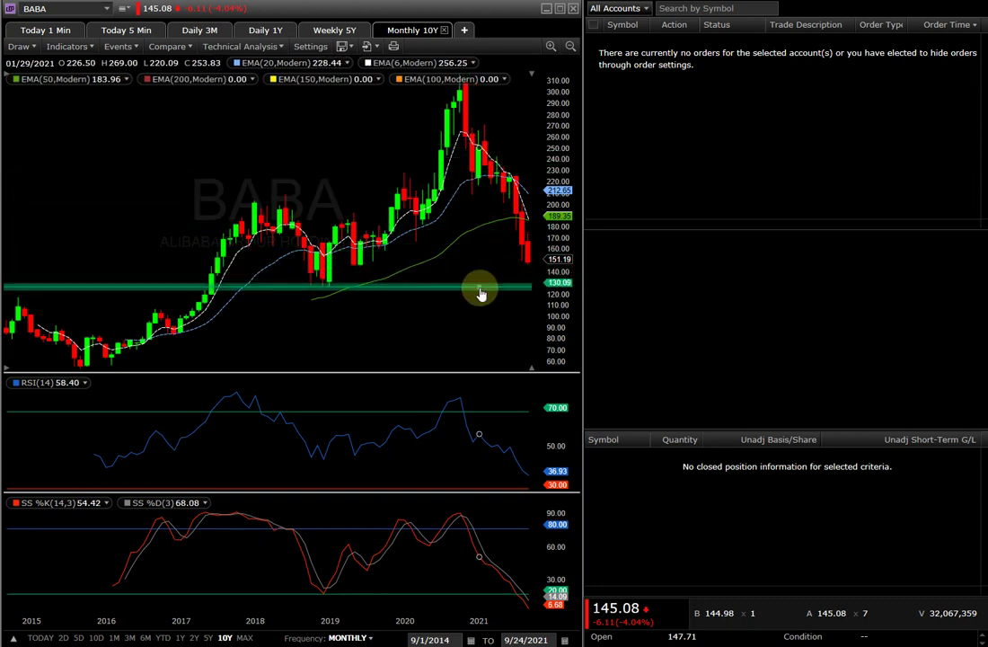
left_click_drag(481, 293, 482, 332)
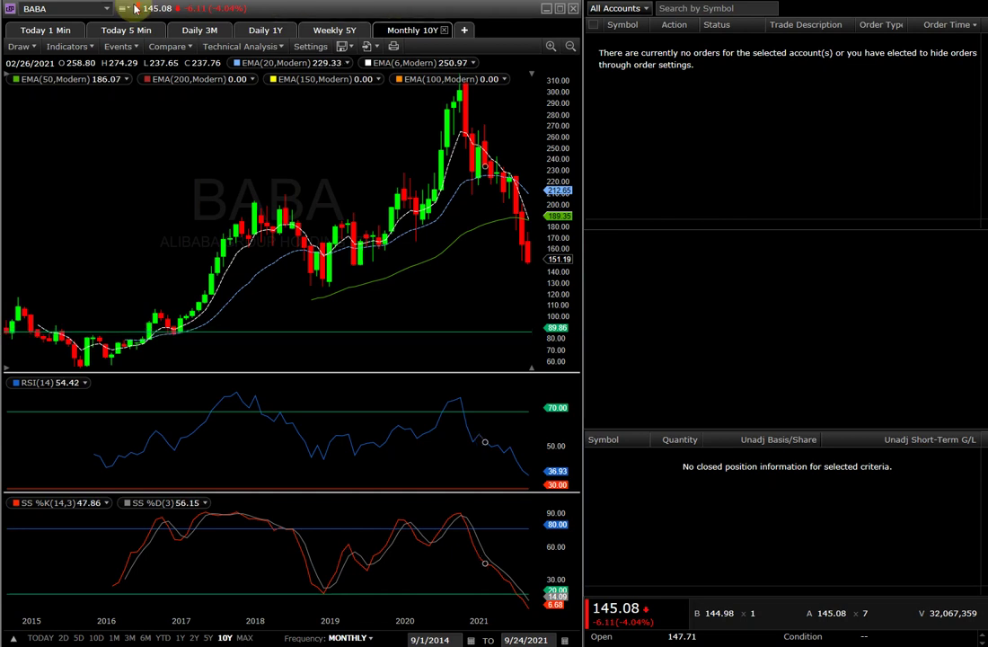
Load the ZM symbol and review its daily three-month and weekly charts.
left_click(56, 7)
type("ZM")
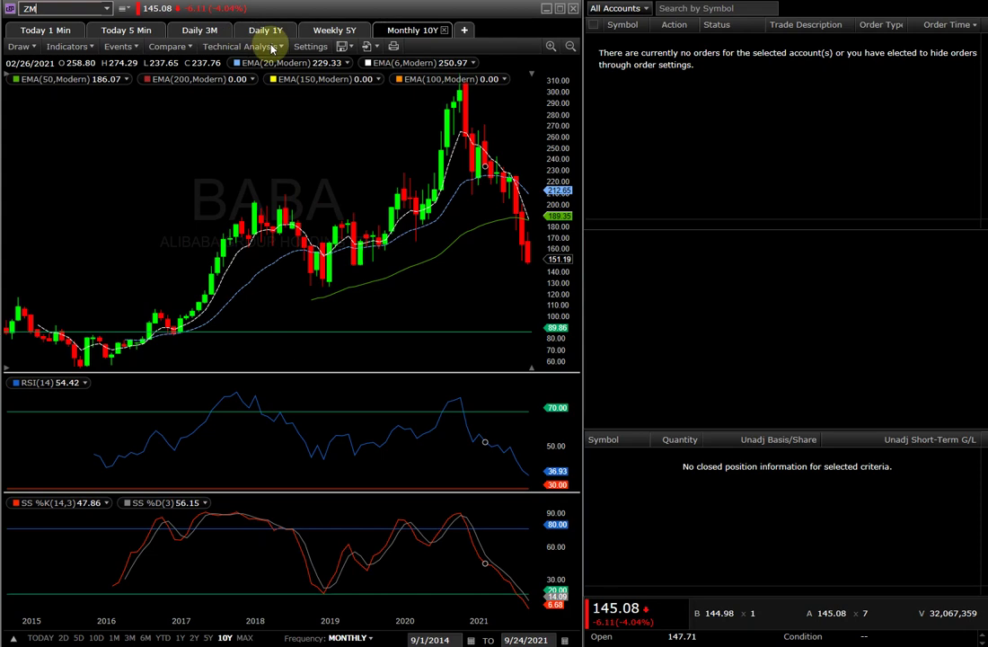
key("Return")
left_click(209, 32)
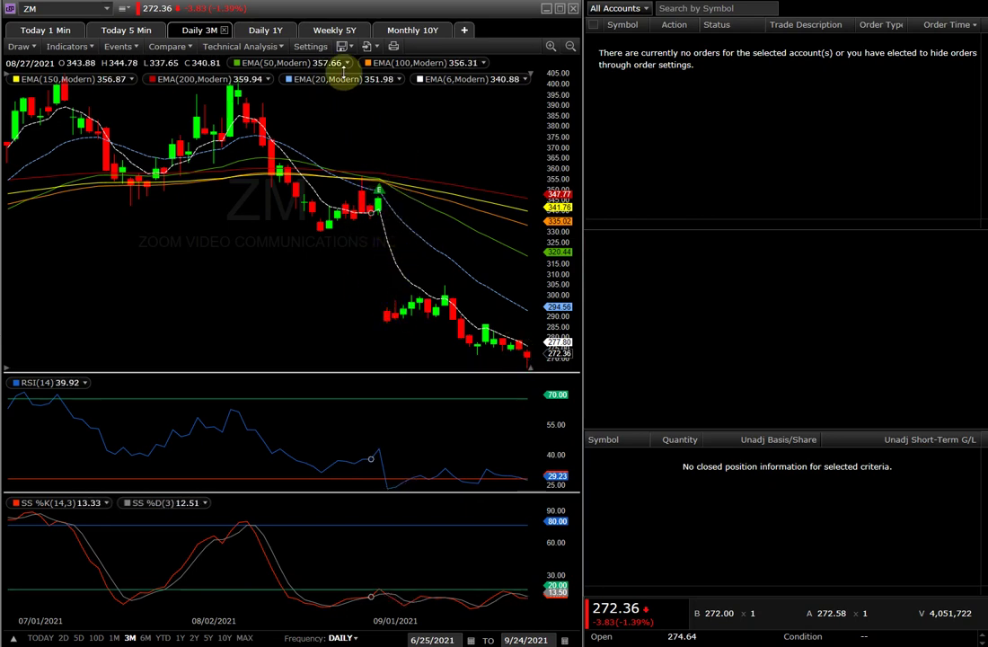
left_click(318, 30)
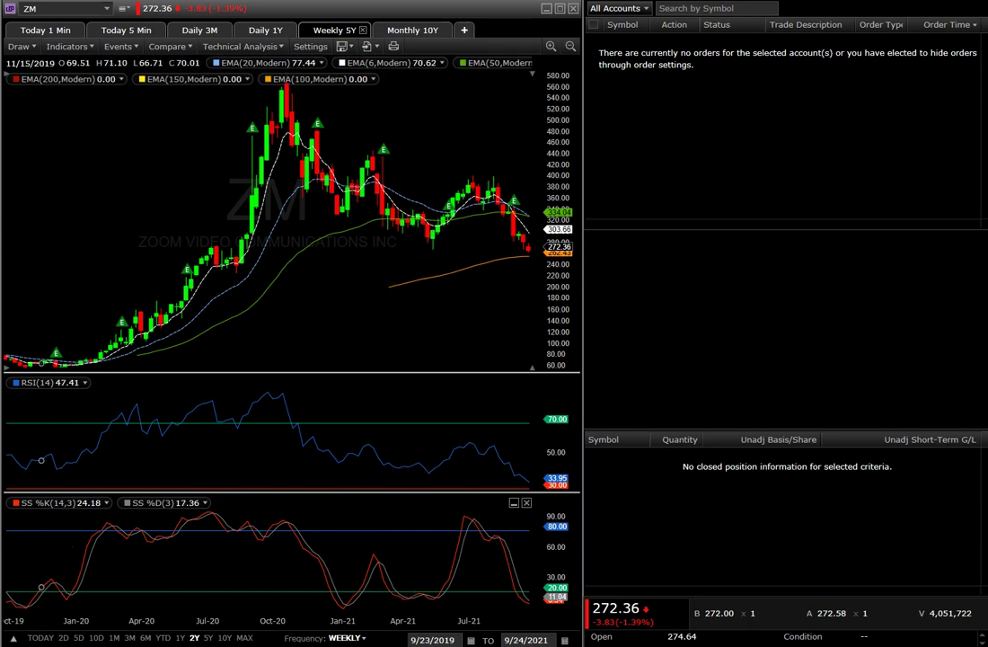
Switch to Chrome, start the YouTube video "Is it a buying opportunity for ZM? ep.3", and enlarge the window and page.
key("alt+Tab")
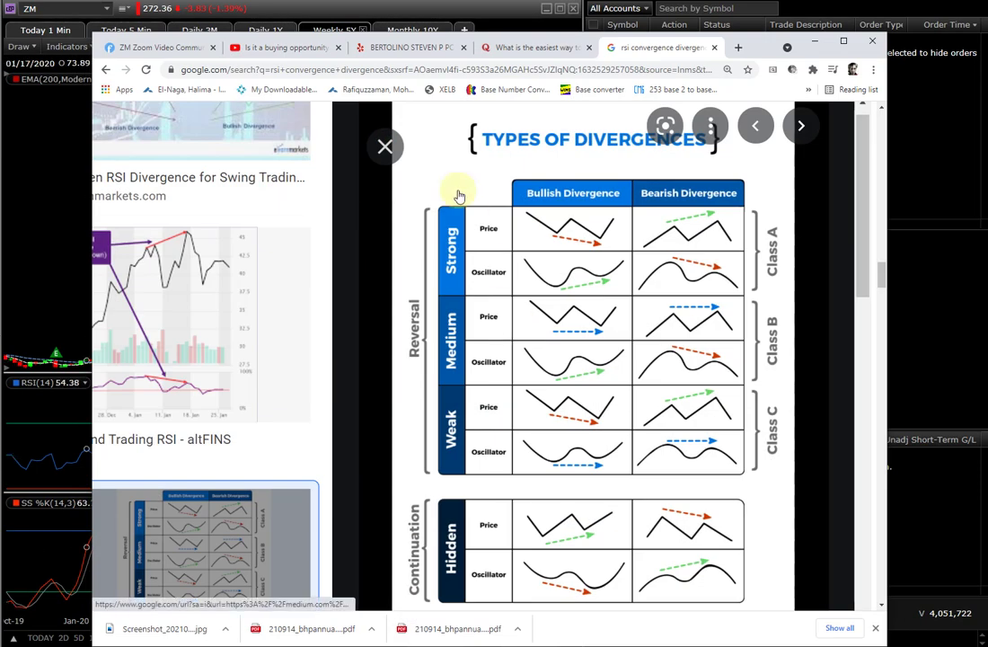
left_click(258, 48)
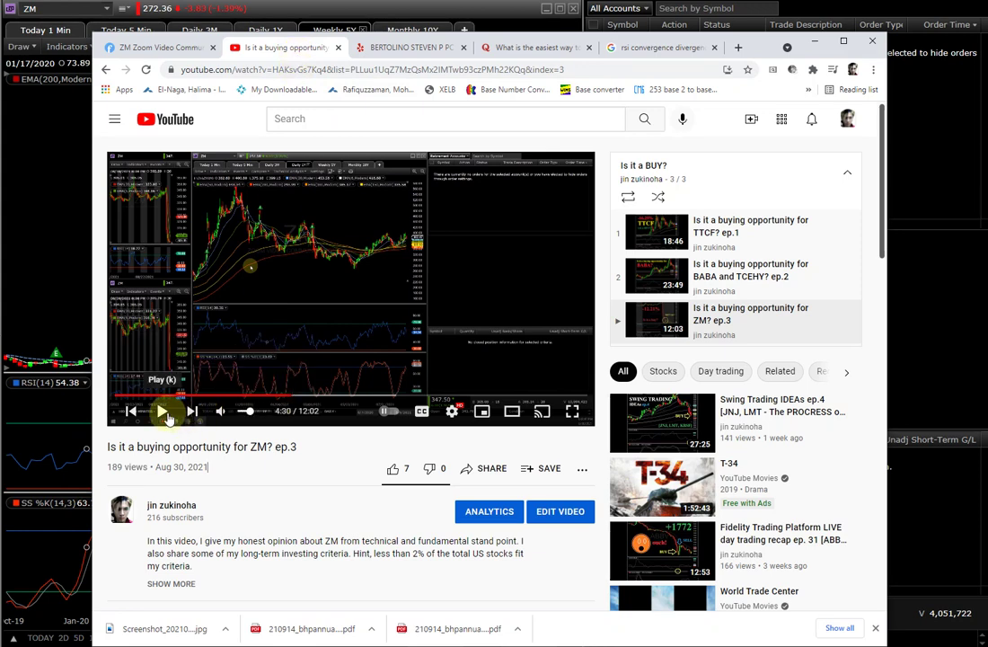
left_click(842, 41)
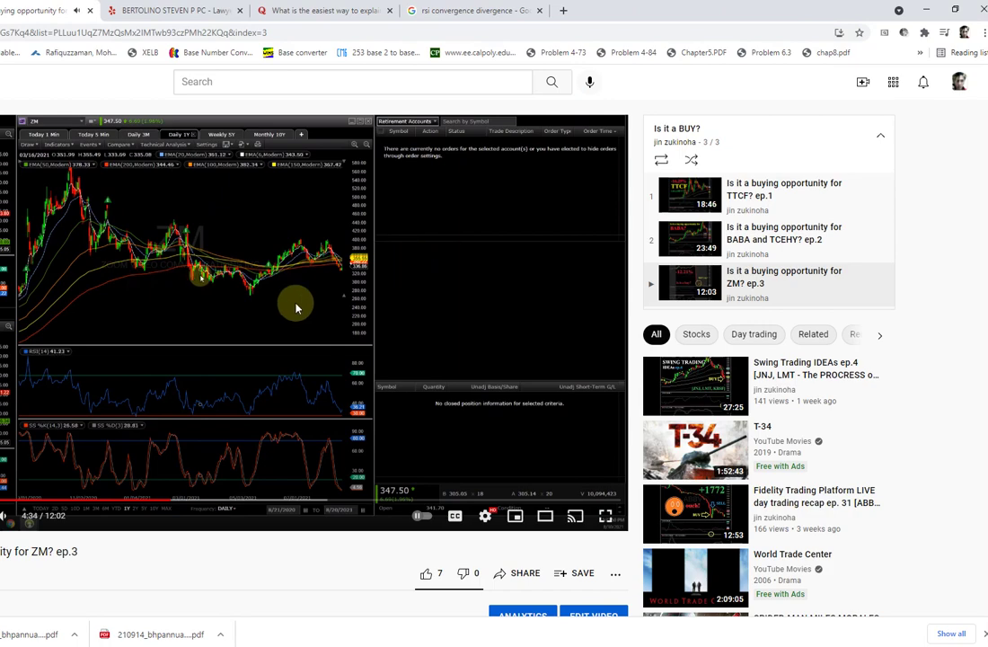
key("ctrl+plus")
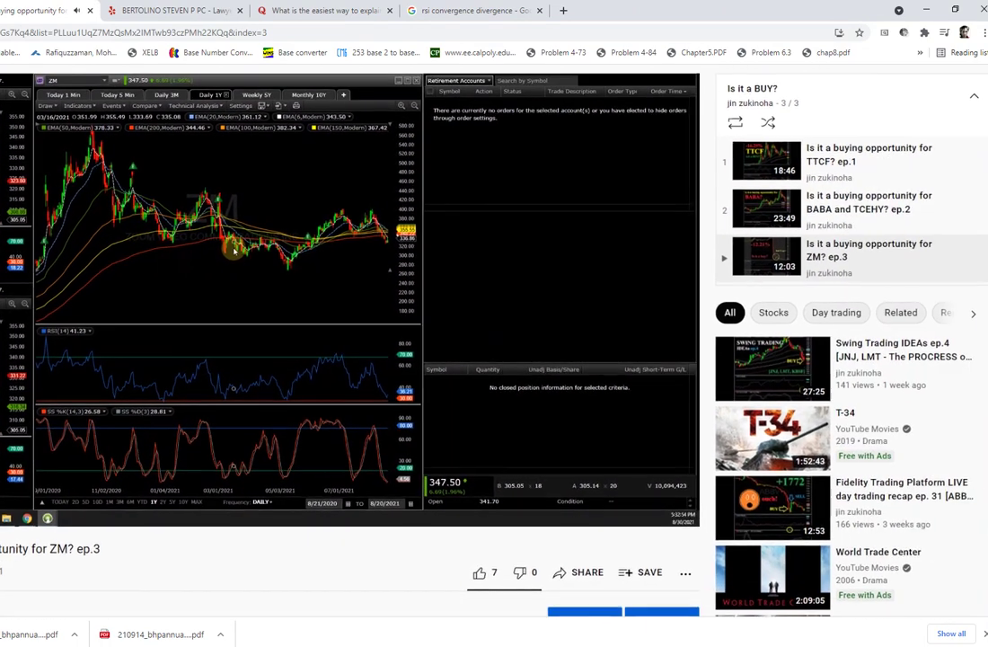
Play the ZM video up to its weekly chart with the shaded support zone and pause it there.
right_click(253, 260)
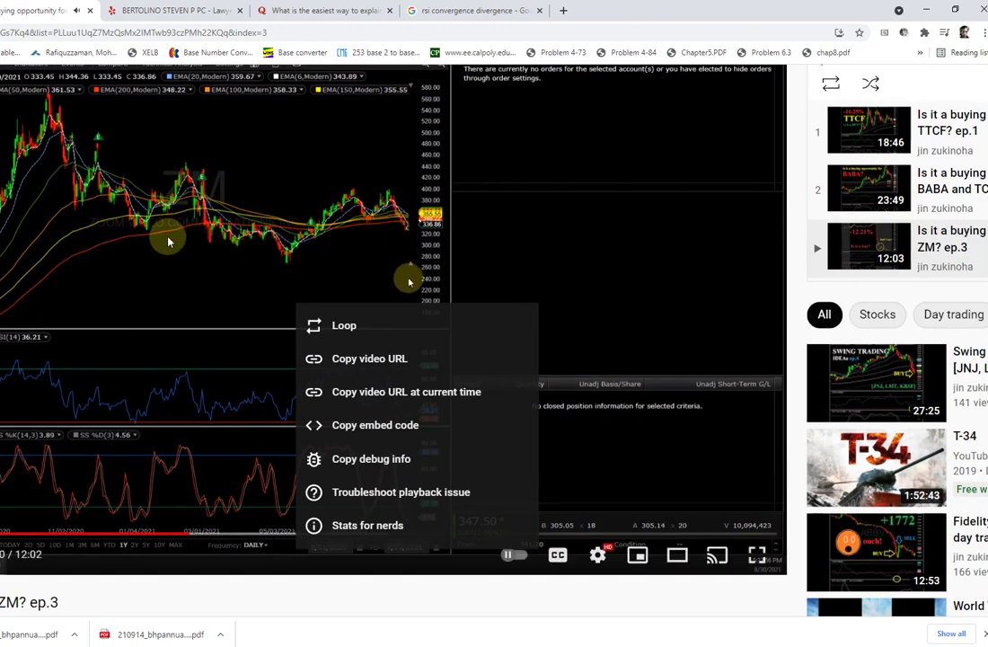
key("space")
key("space")
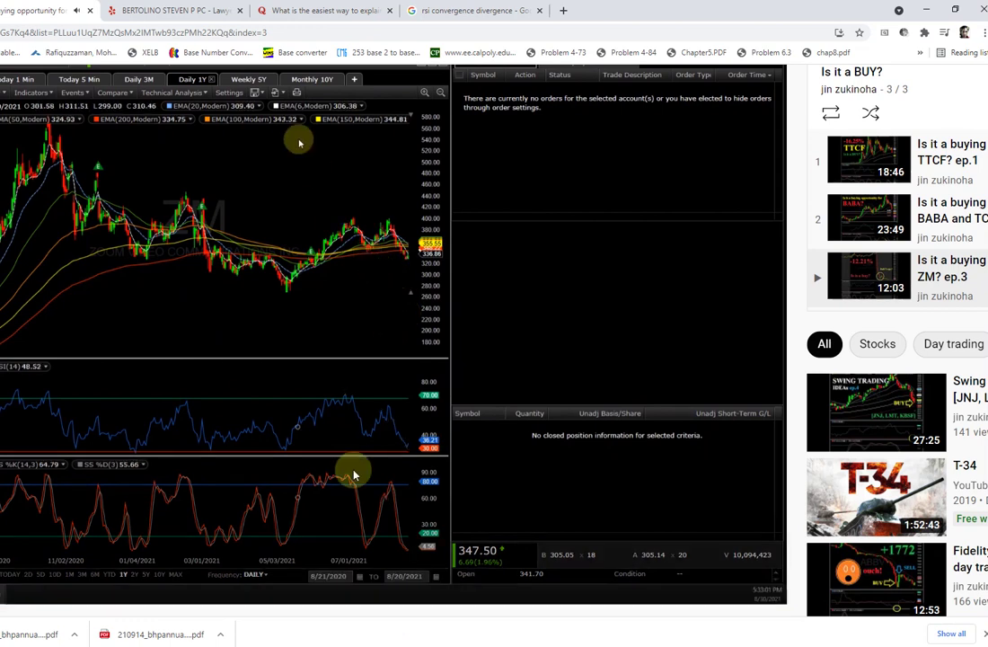
key("space")
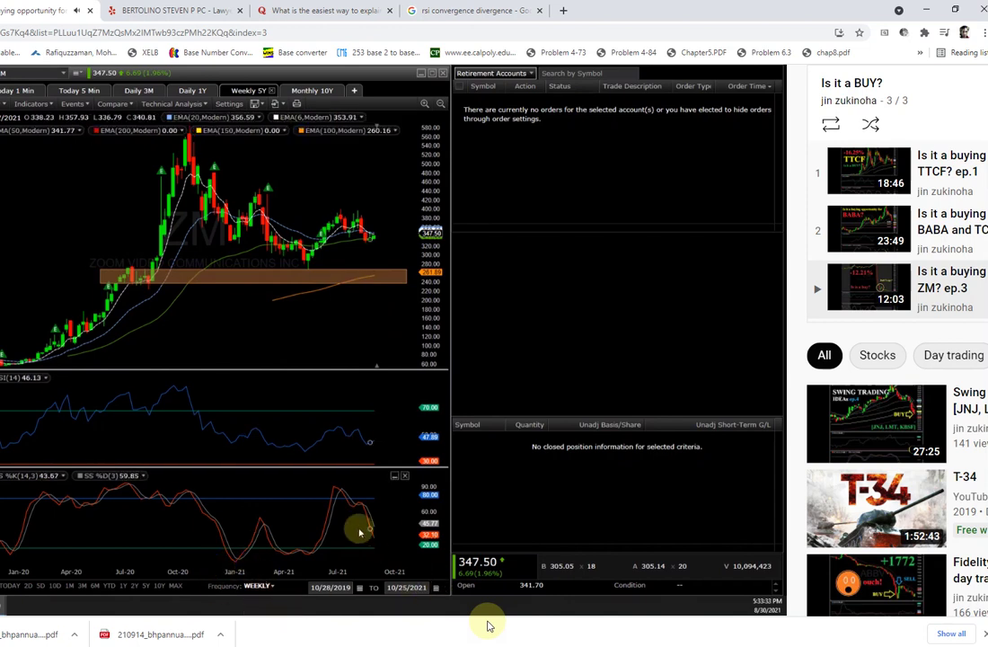
left_click(505, 378)
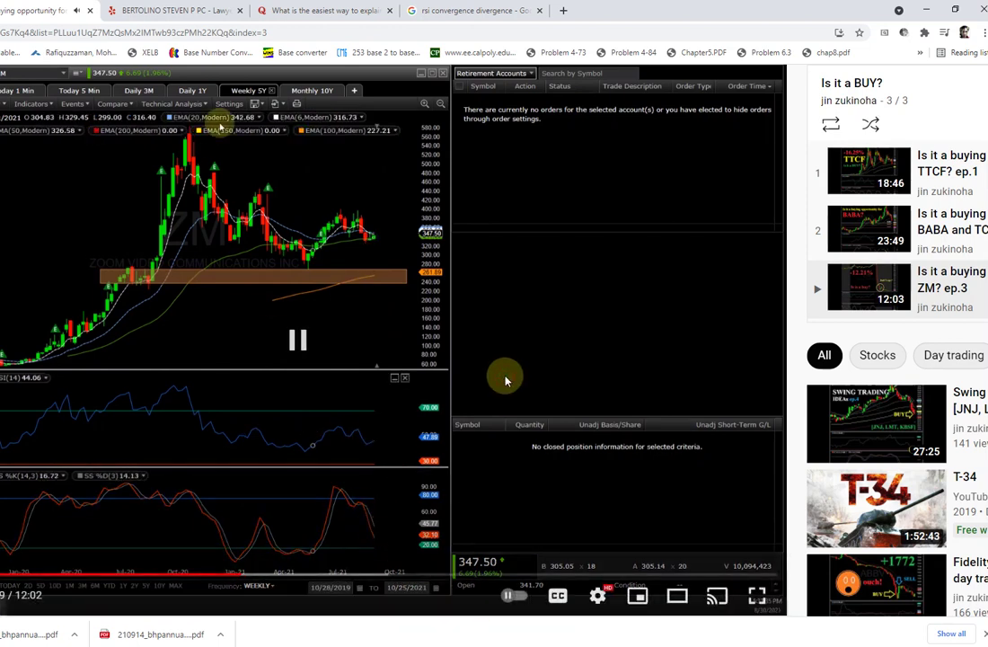
Return to the trading platform and draw a rectangle on ZM's weekly chart from about 230 to 255, spanning May 2020 to the latest candle.
left_click(929, 11)
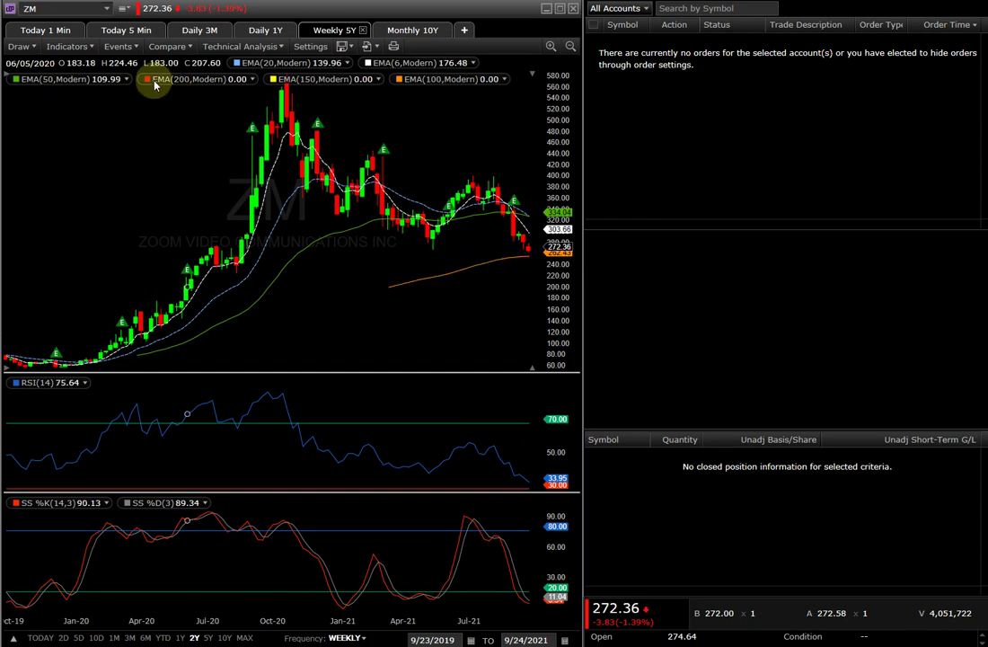
left_click(20, 45)
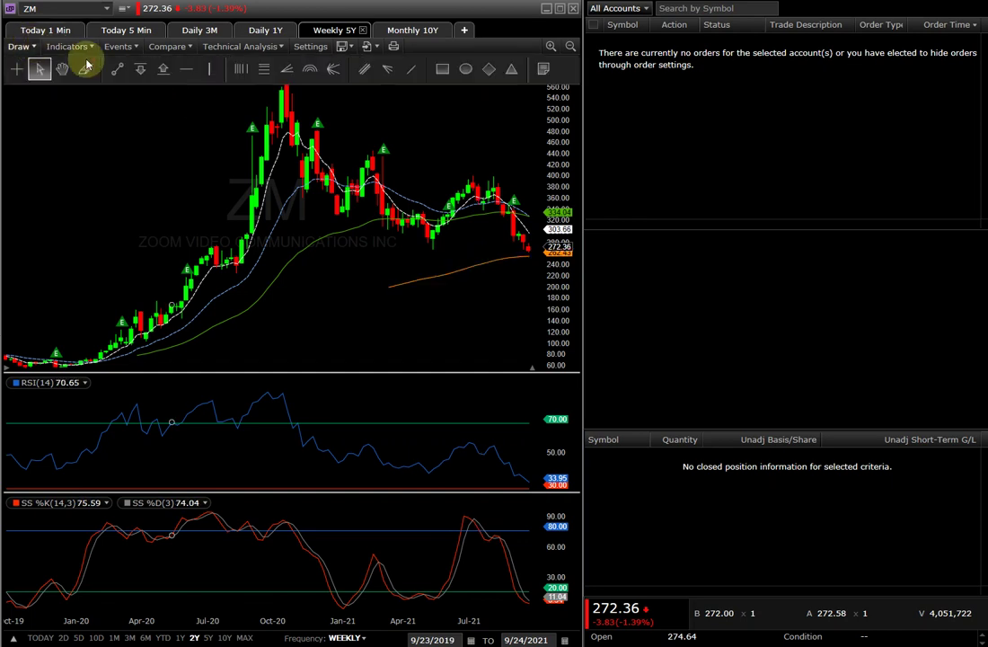
left_click(442, 68)
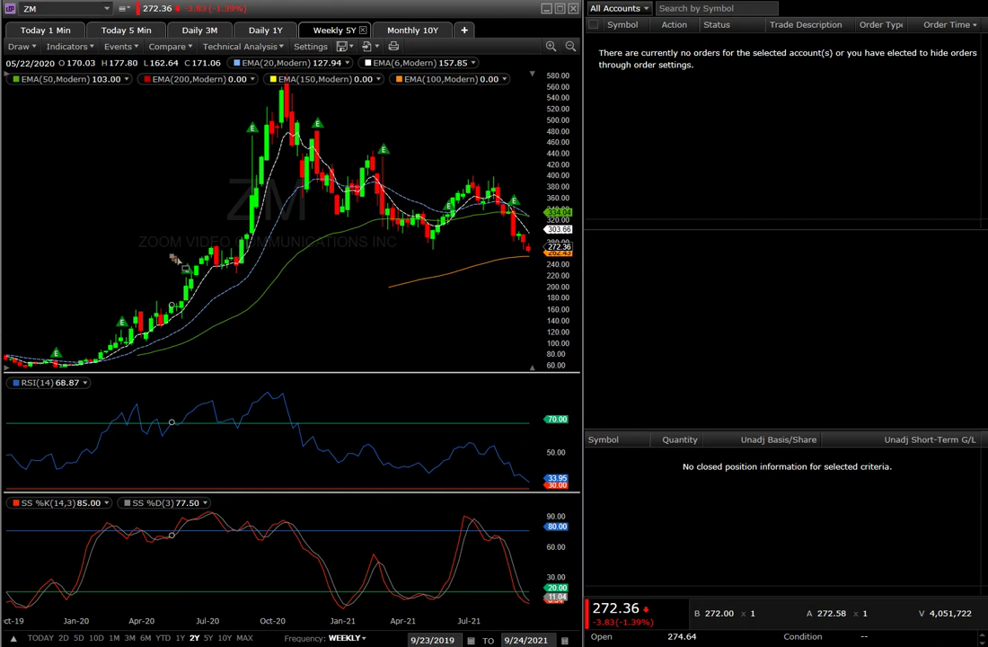
left_click_drag(171, 257, 452, 259)
left_click(505, 265)
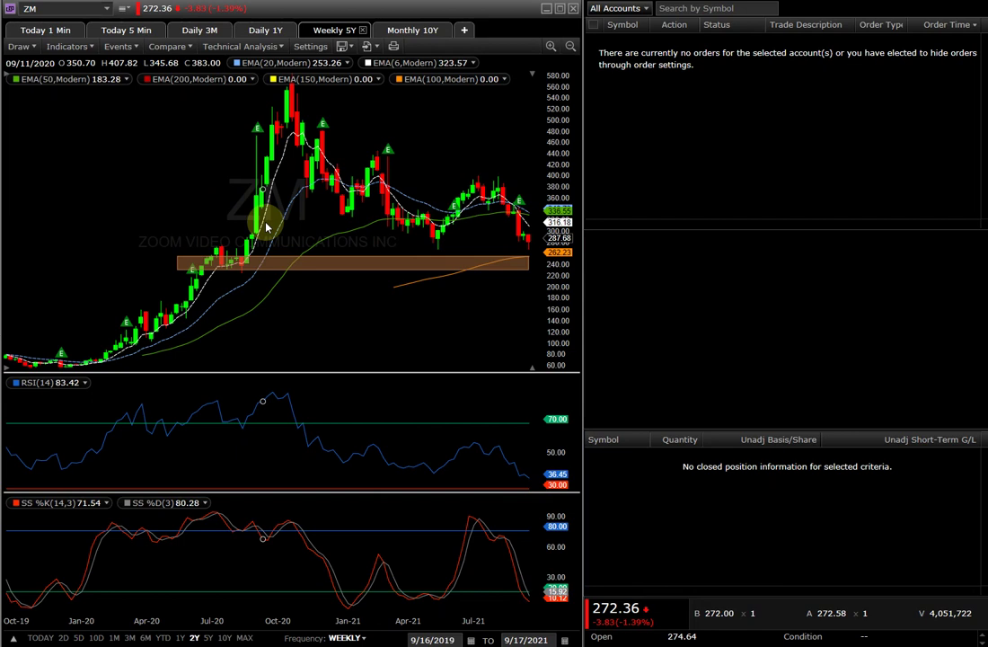
Check ZM's monthly chart, and on the weekly chart lower the rectangle to about 120–150 and extend it to the latest candle.
left_click(400, 29)
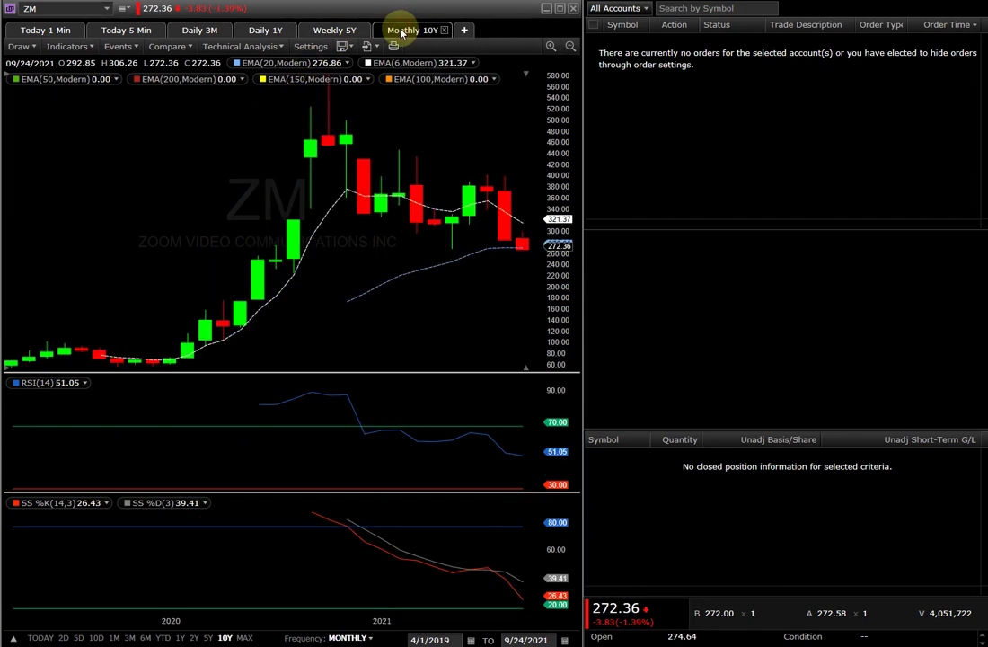
left_click(332, 31)
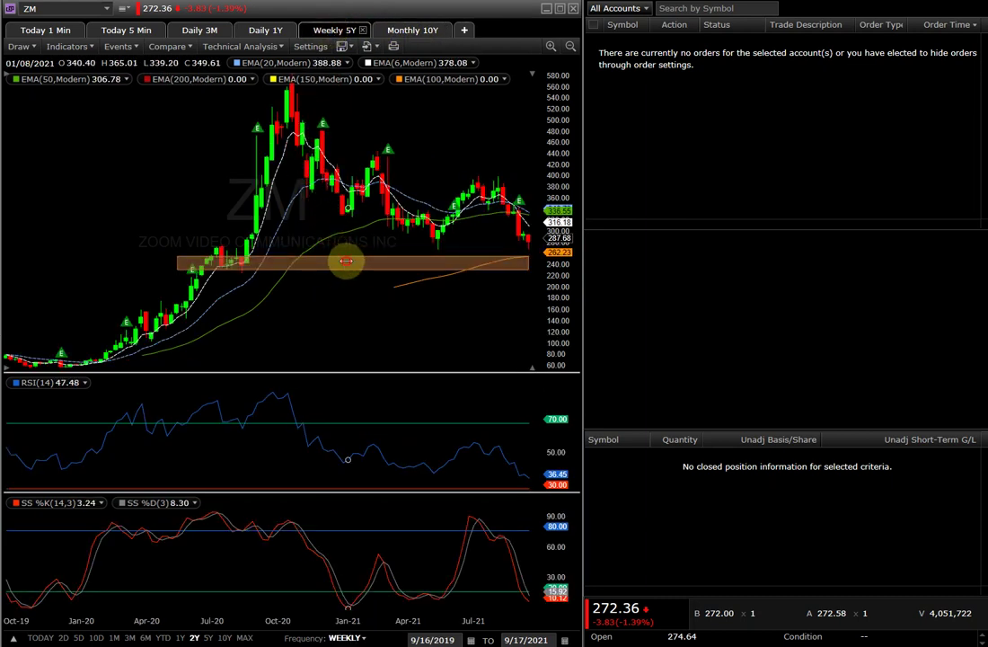
scroll(322, 307, "down", 1)
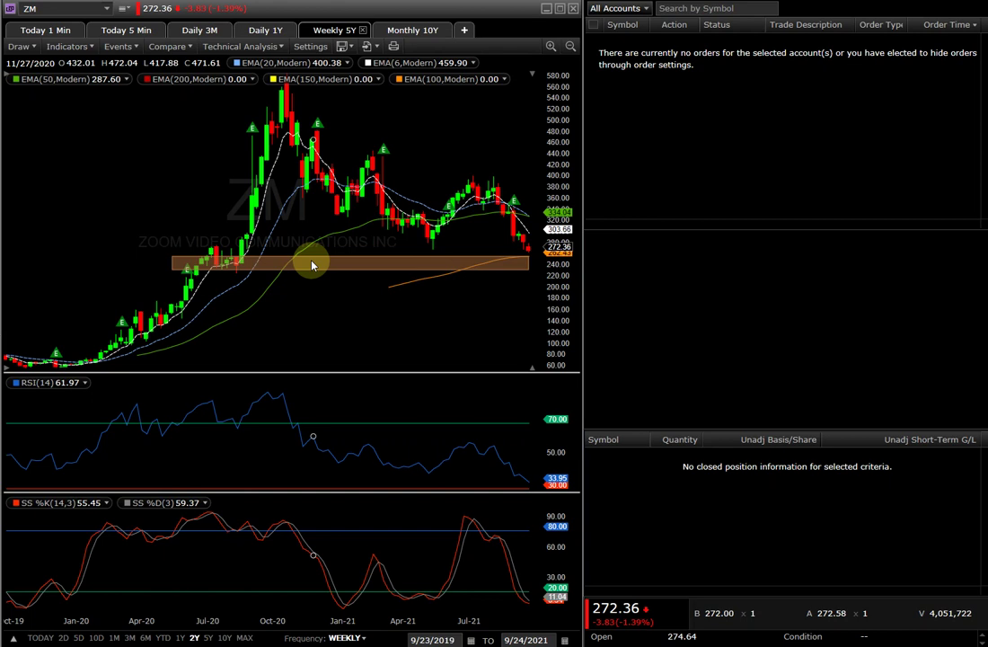
left_click_drag(282, 266, 222, 328)
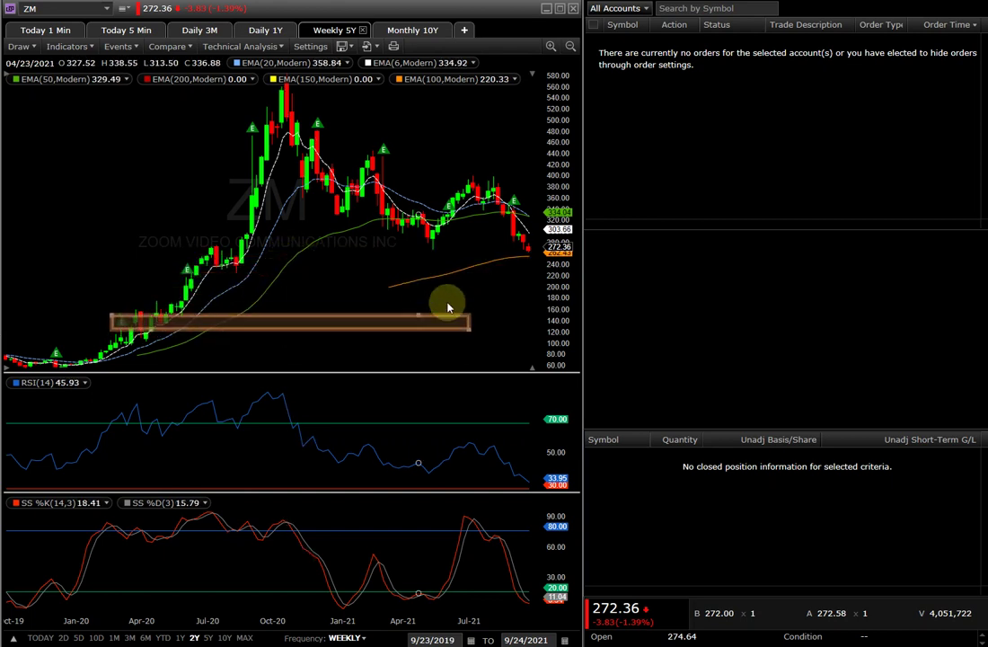
left_click_drag(466, 326, 552, 332)
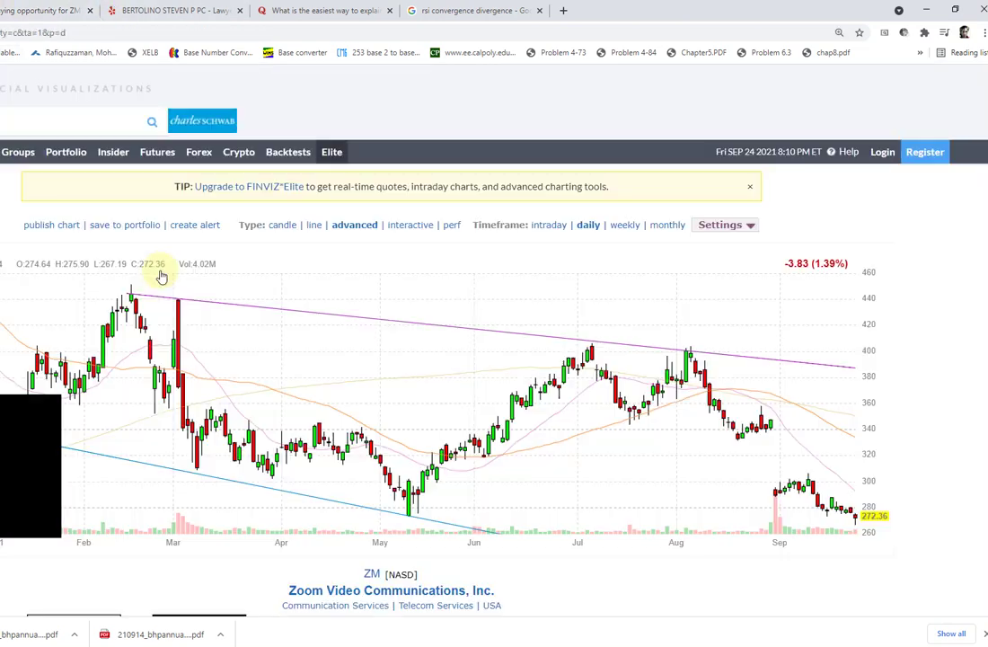
Switch to the Finviz page for ZM in Chrome and examine its valuation figures, such as P/E and forward P/E.
scroll(166, 329, "down", 3)
scroll(167, 329, "down", 2)
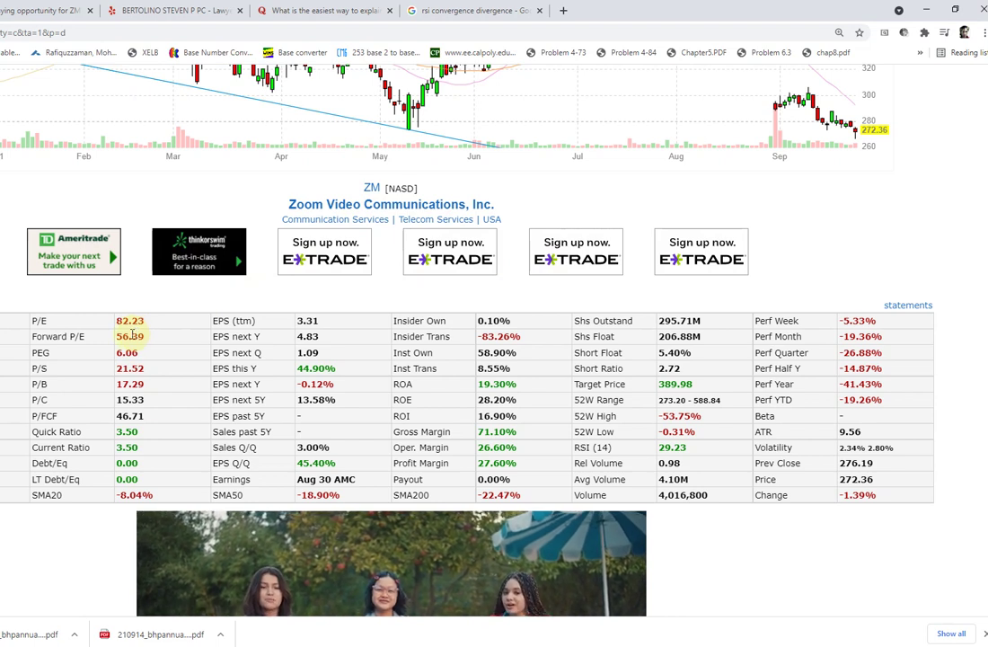
Return to the trading platform, load the TTCF symbol and show its daily three-month chart.
left_click(927, 10)
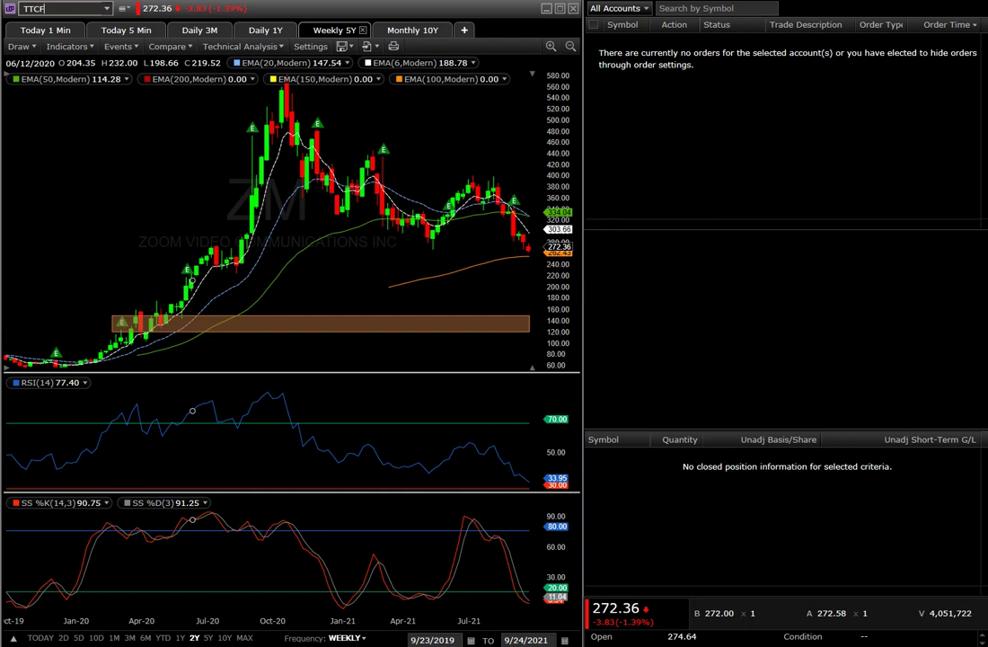
key("Return")
left_click(196, 31)
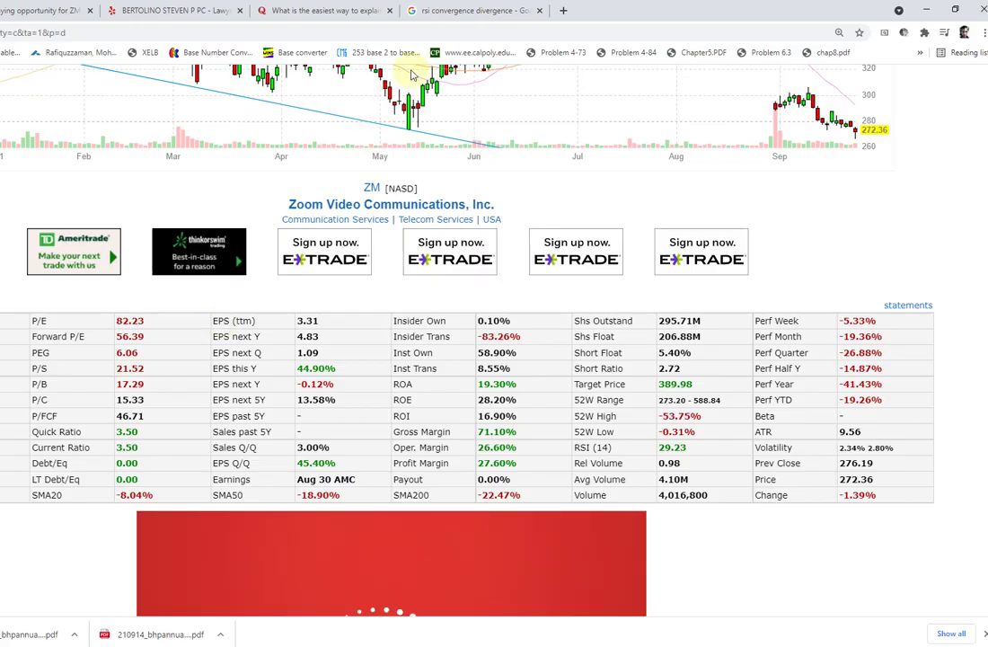
Switch to the image results for RSI convergence divergence and browse them for a divergence cheat sheet.
left_click(461, 12)
left_click(496, 109)
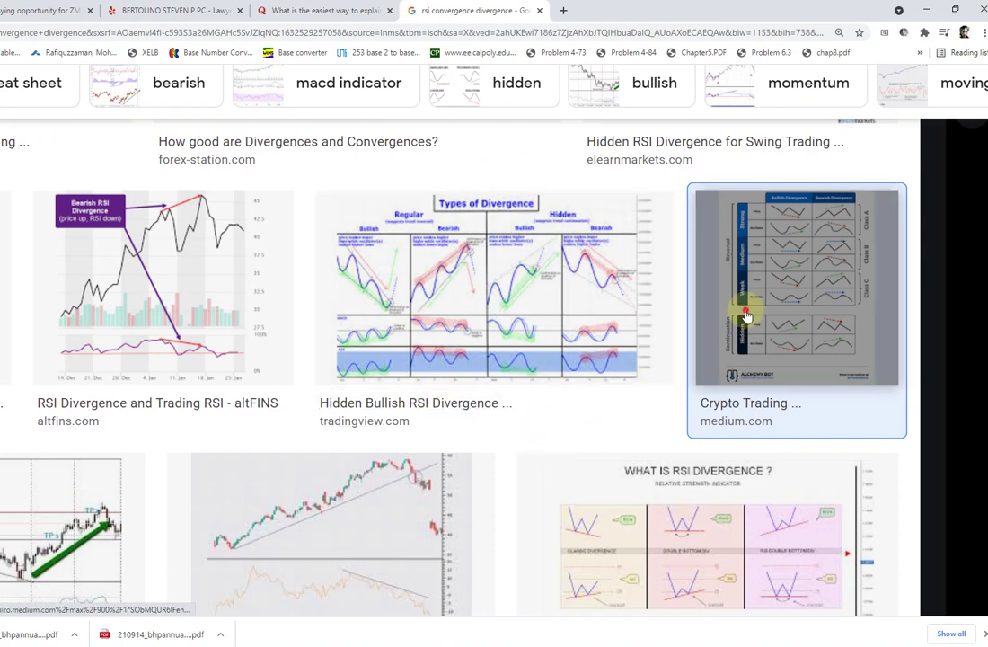
scroll(746, 316, "right", 6)
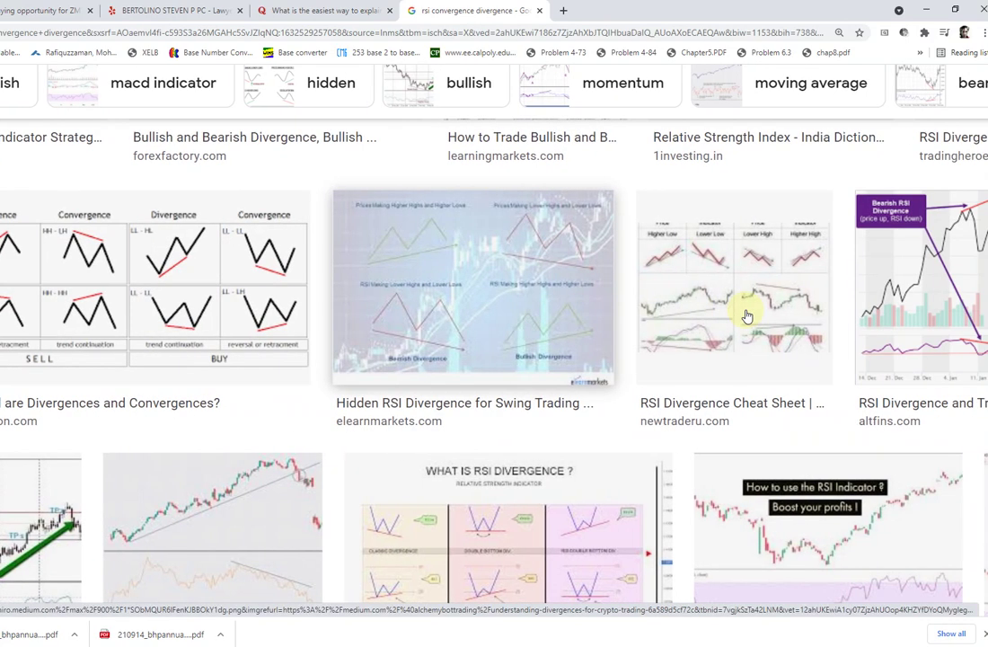
scroll(746, 317, "down", 2)
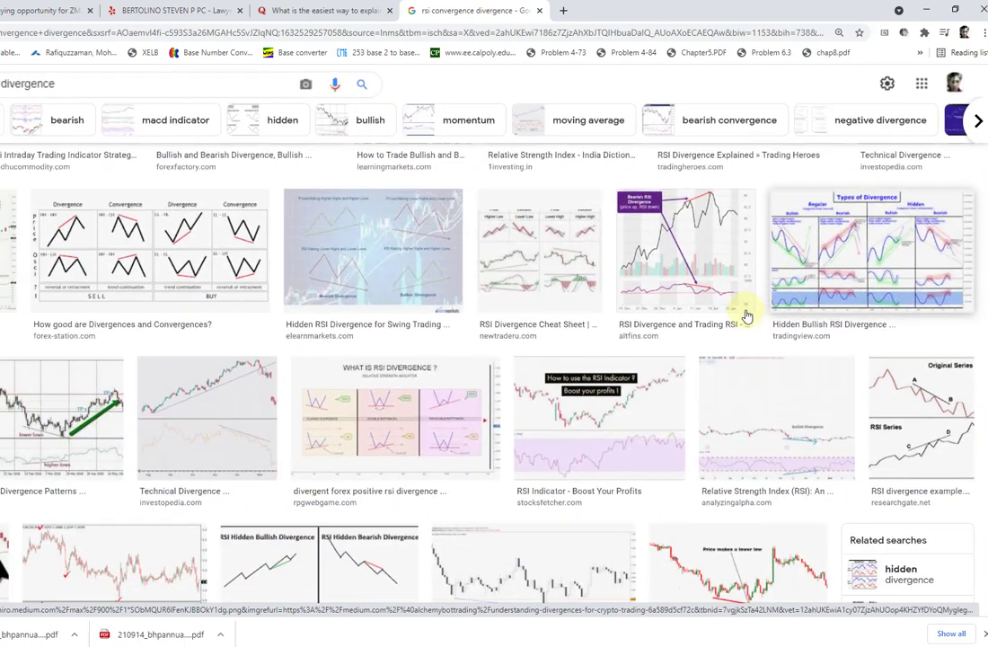
scroll(771, 319, "up", 6)
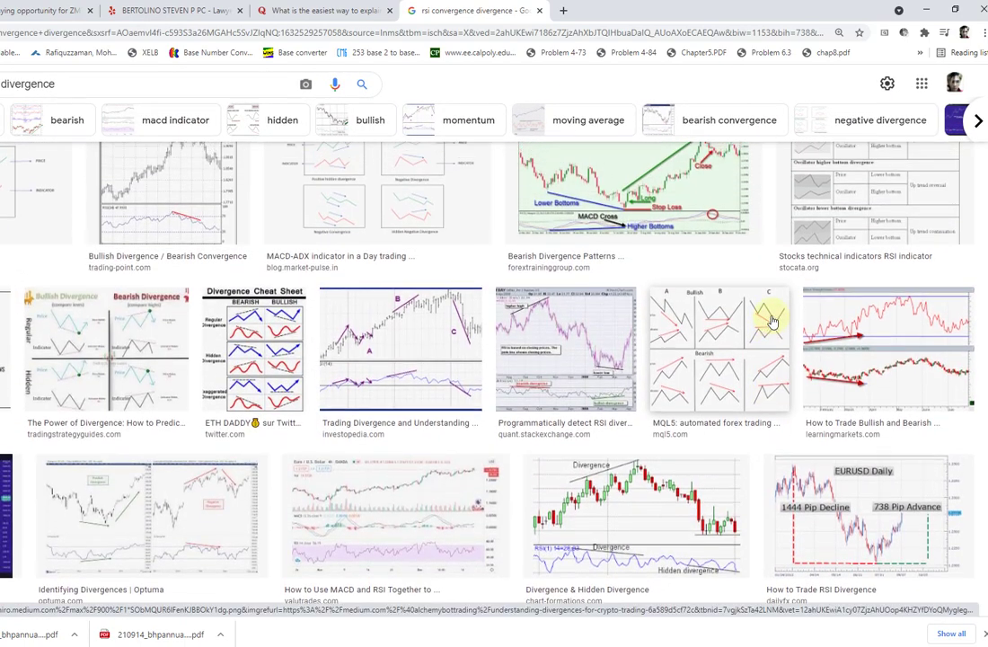
scroll(771, 318, "up", 1)
scroll(770, 319, "up", 2)
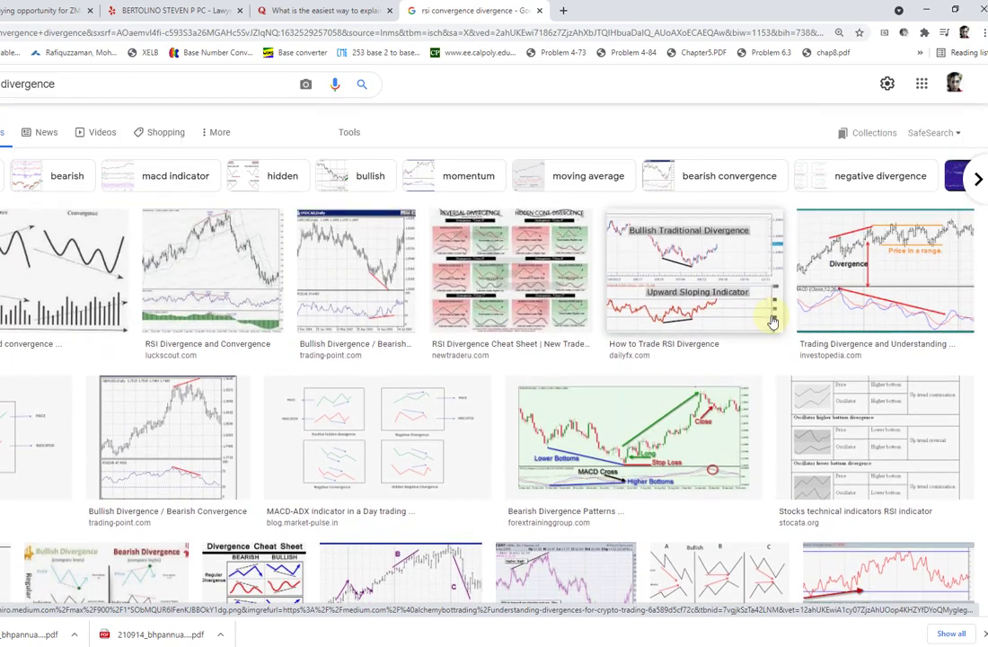
scroll(771, 319, "down", 1)
scroll(771, 319, "down", 9)
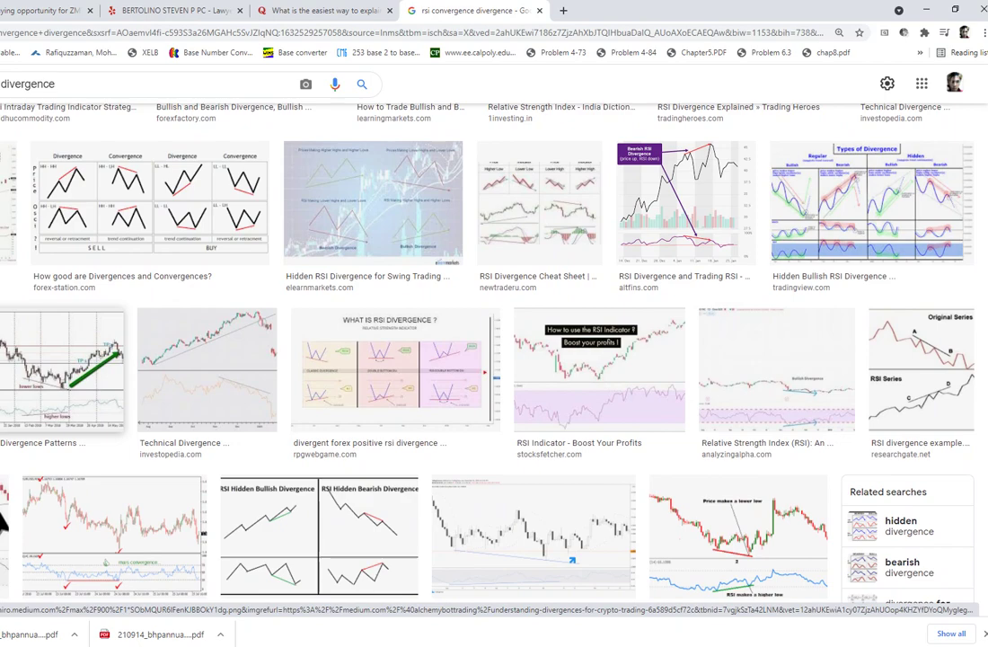
Open the Types of Divergences image from Medium, enlarge it, and compare its bullish and bearish patterns with TTCF's daily chart.
left_click(3, 524)
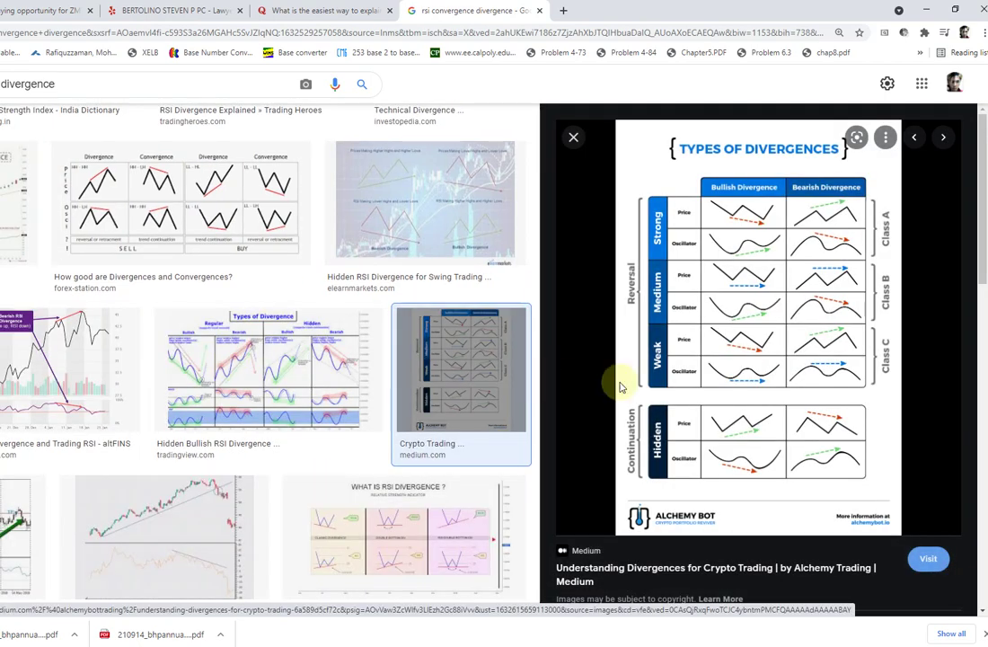
scroll(677, 393, "up", 3)
scroll(678, 395, "up", 3)
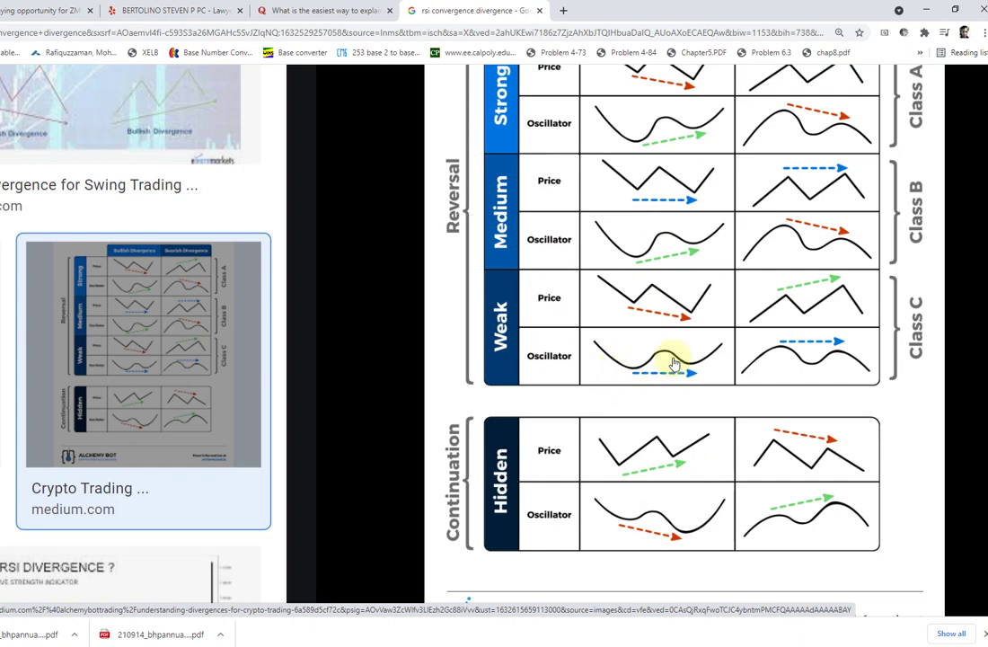
scroll(624, 315, "up", 1)
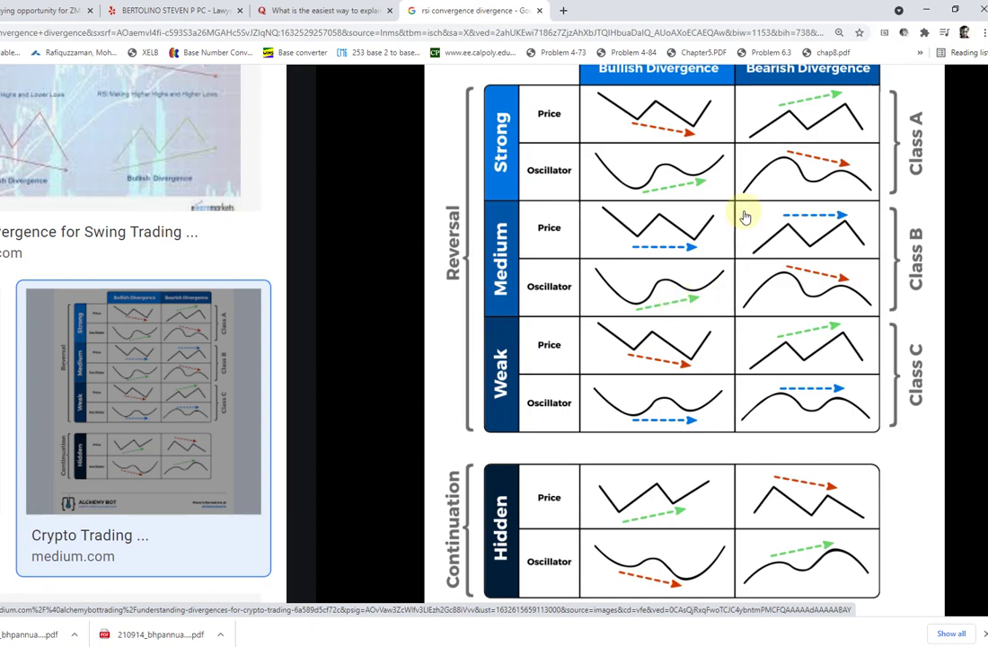
left_click(921, 13)
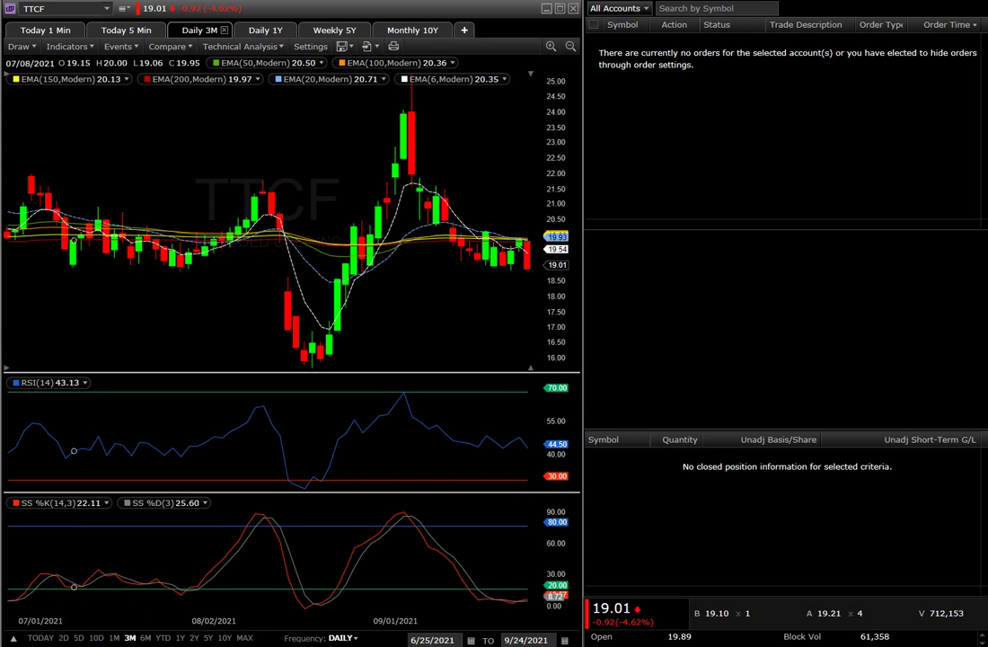
key("alt+Tab")
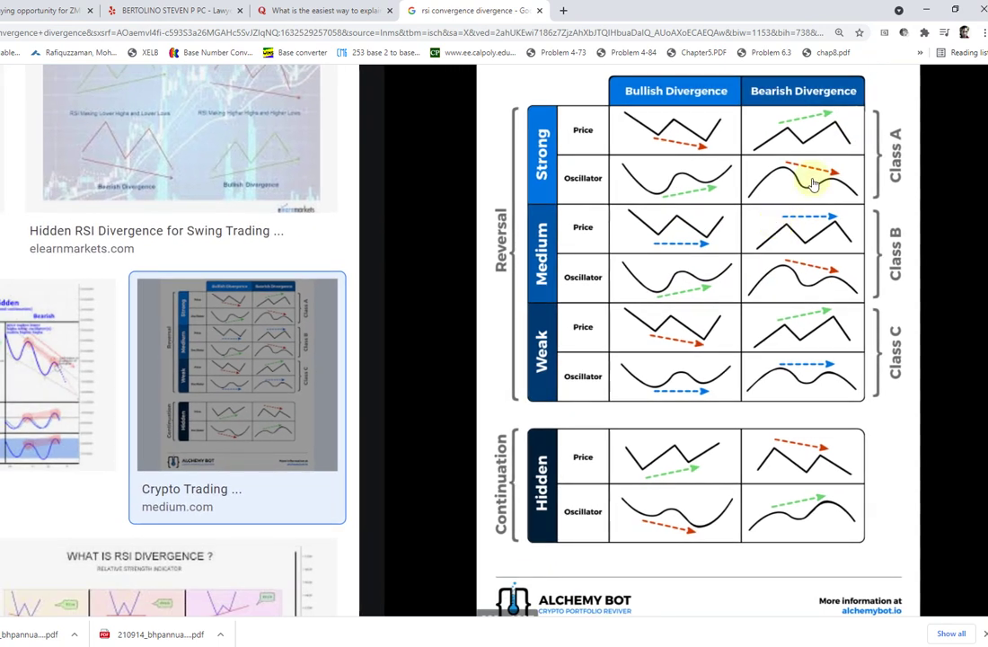
Return to the trading platform and examine TTCF's daily, weekly and monthly charts.
left_click(924, 12)
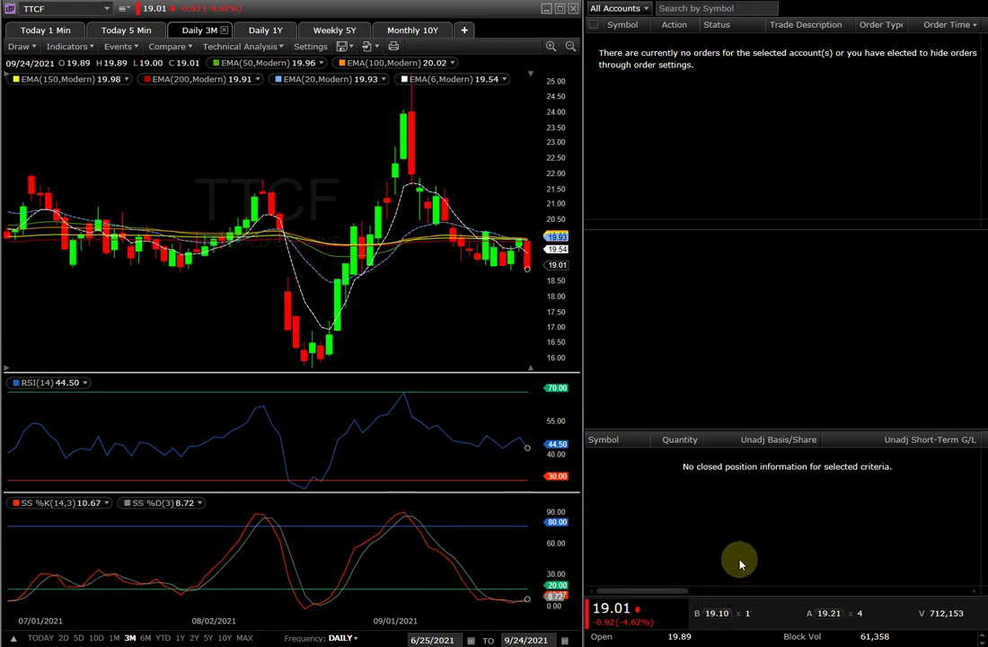
left_click(333, 31)
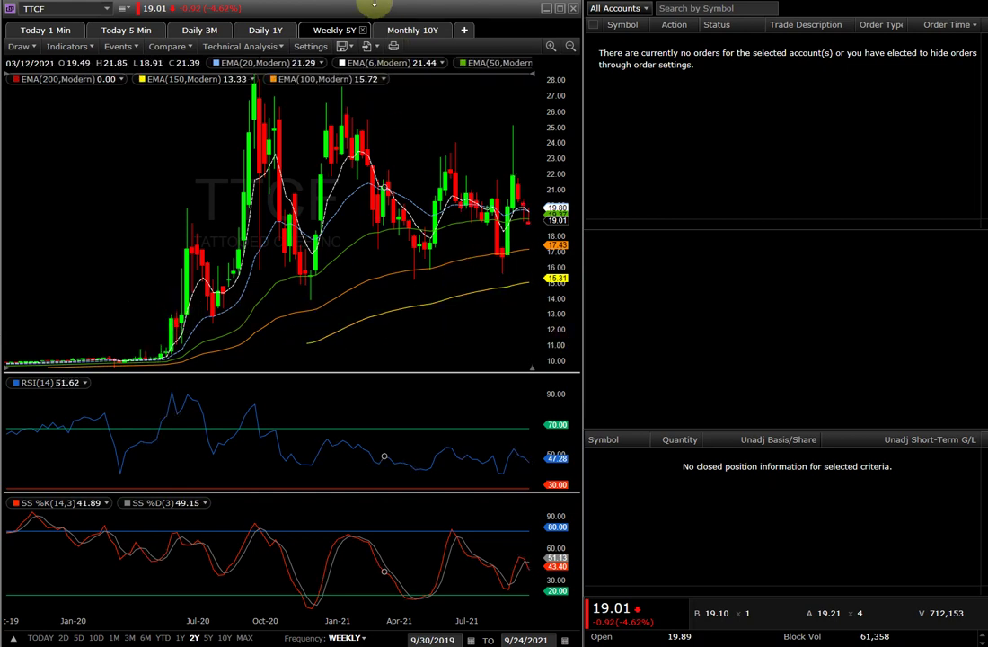
left_click(407, 33)
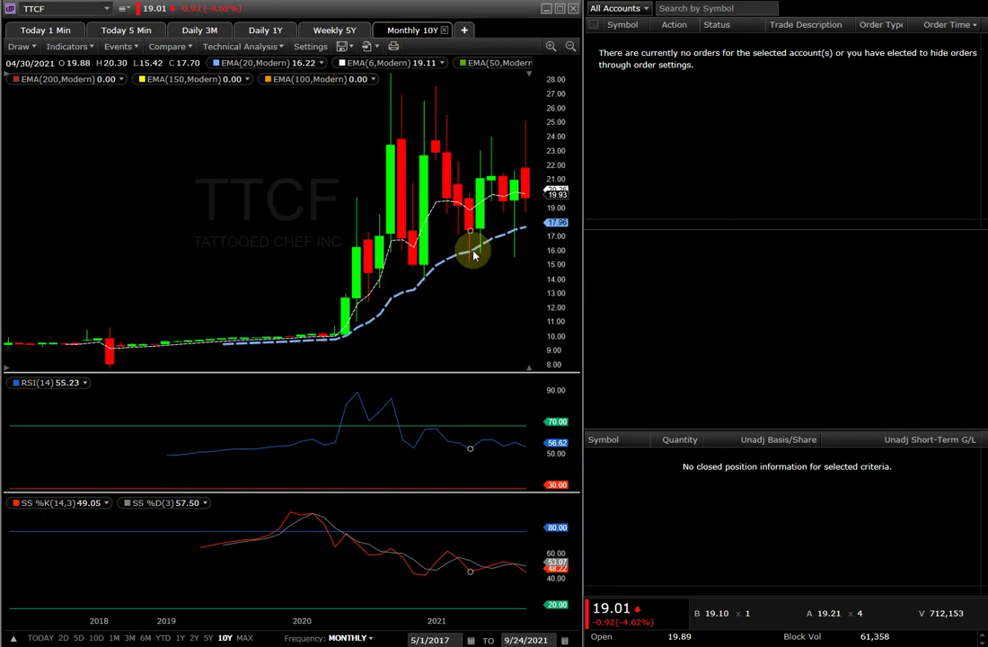